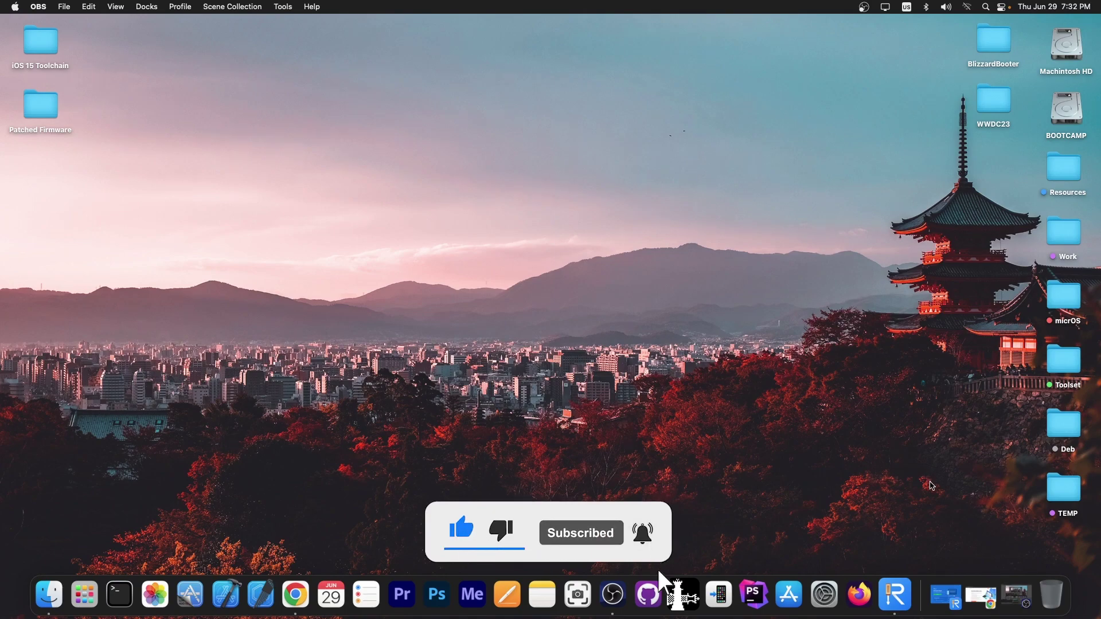
Restore the minimized ReiBoot window from the Dock so it shows the connected iPhone XS Max
{"action": "left_click", "coordinate": [945, 596]}
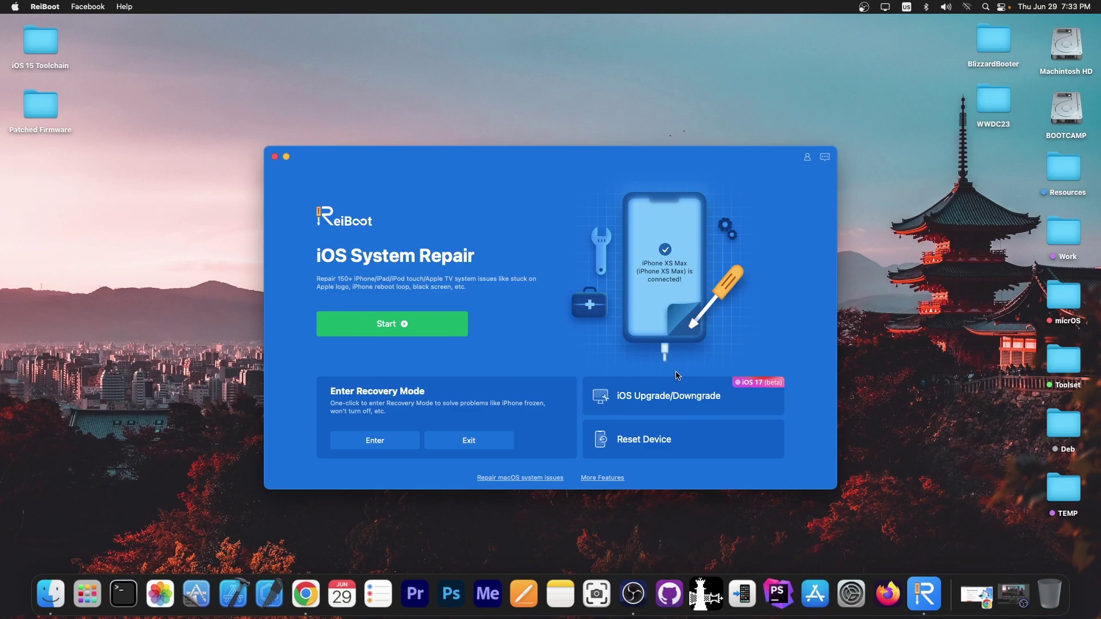
Bring back Chrome, scroll through Apple's iOS 17 Preview tab, then close that tab
{"action": "left_click", "coordinate": [976, 596]}
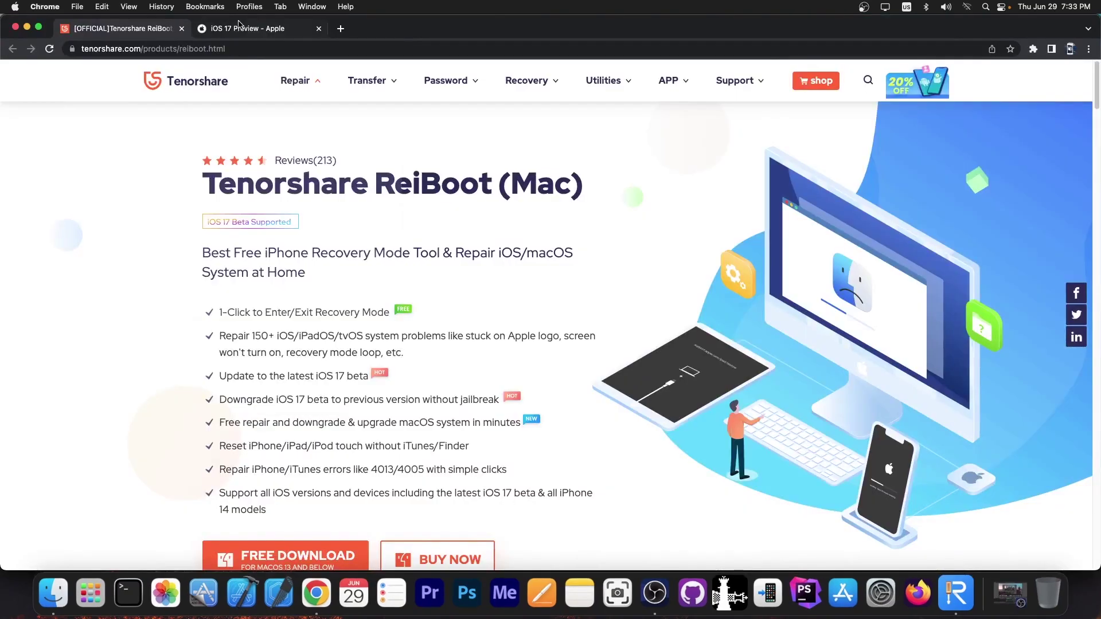
{"action": "left_click", "coordinate": [240, 28]}
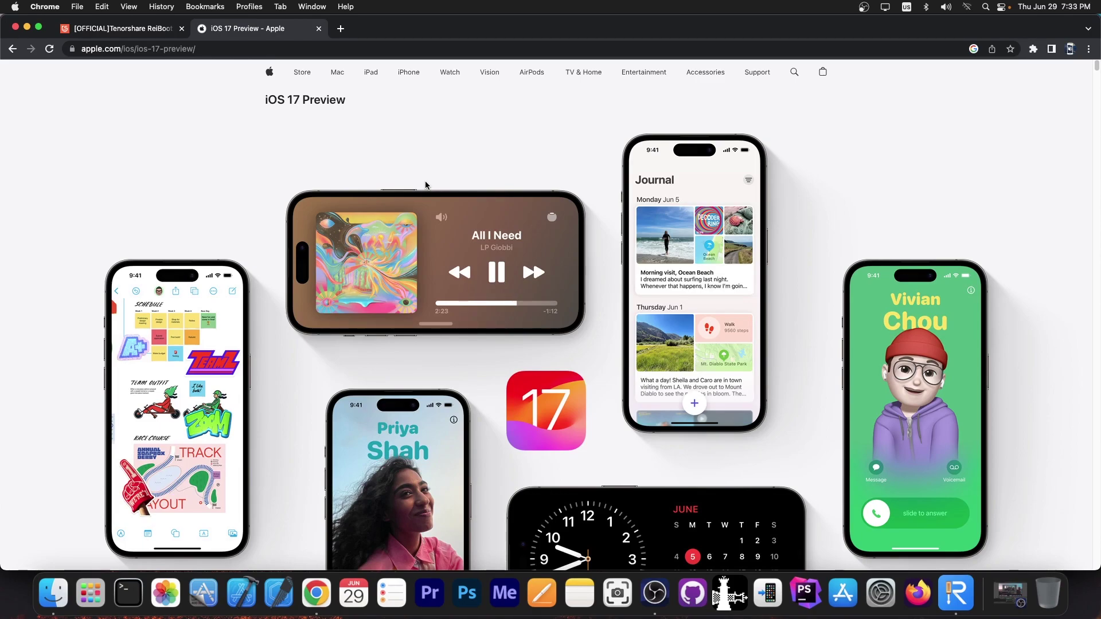
{"action": "scroll", "coordinate": [425, 185], "scroll_direction": "down", "scroll_amount": 5}
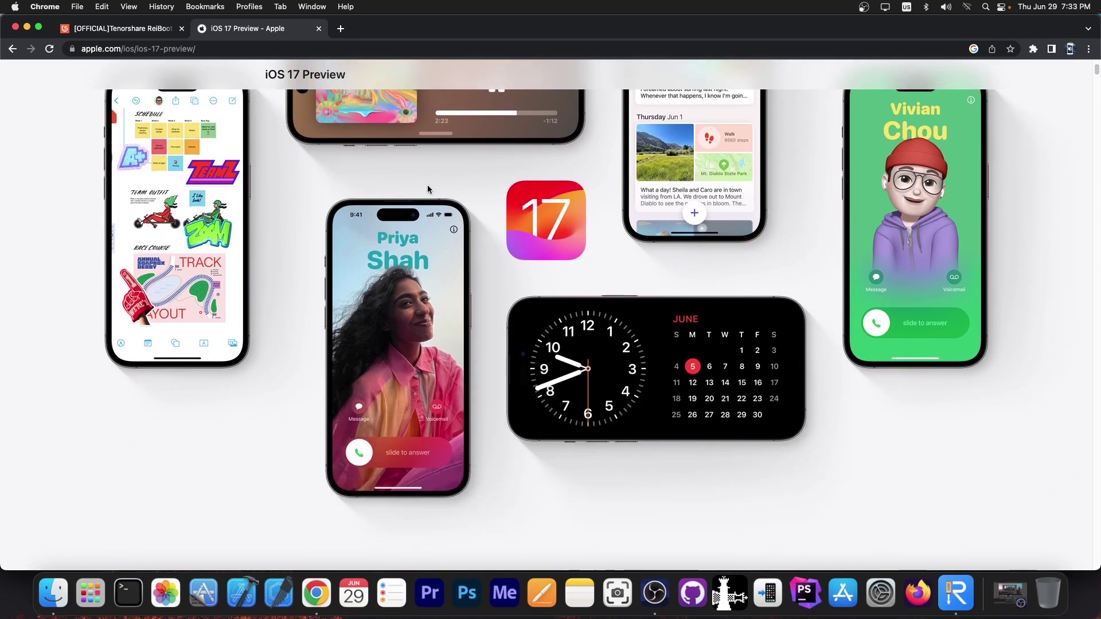
{"action": "scroll", "coordinate": [427, 188], "scroll_direction": "up", "scroll_amount": 2}
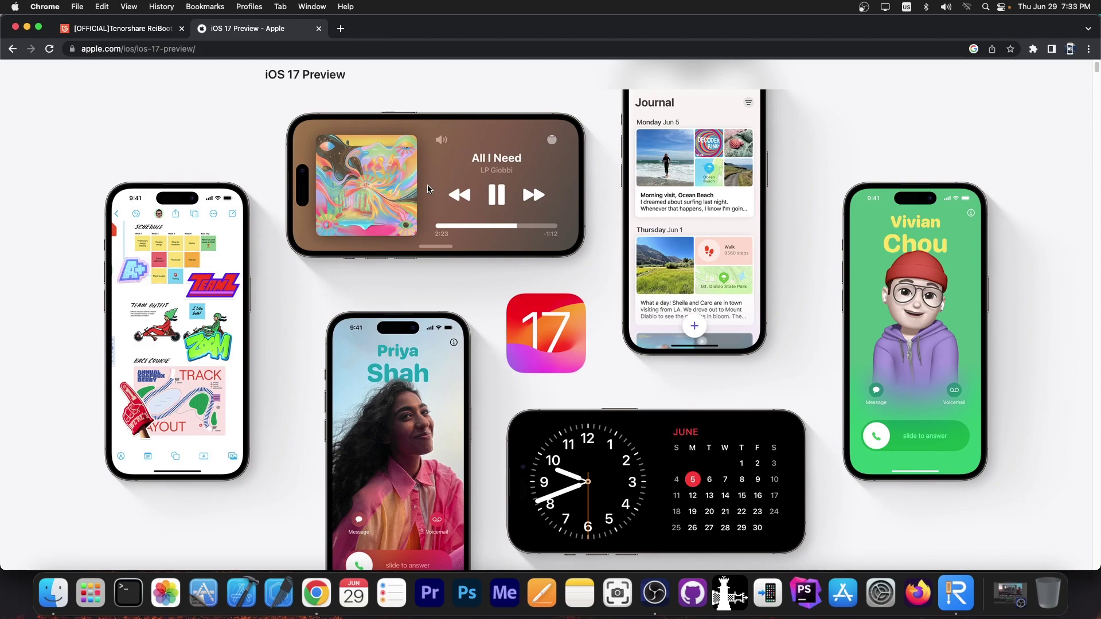
{"action": "scroll", "coordinate": [363, 98], "scroll_direction": "down", "scroll_amount": 3}
{"action": "scroll", "coordinate": [320, 97], "scroll_direction": "up", "scroll_amount": 3}
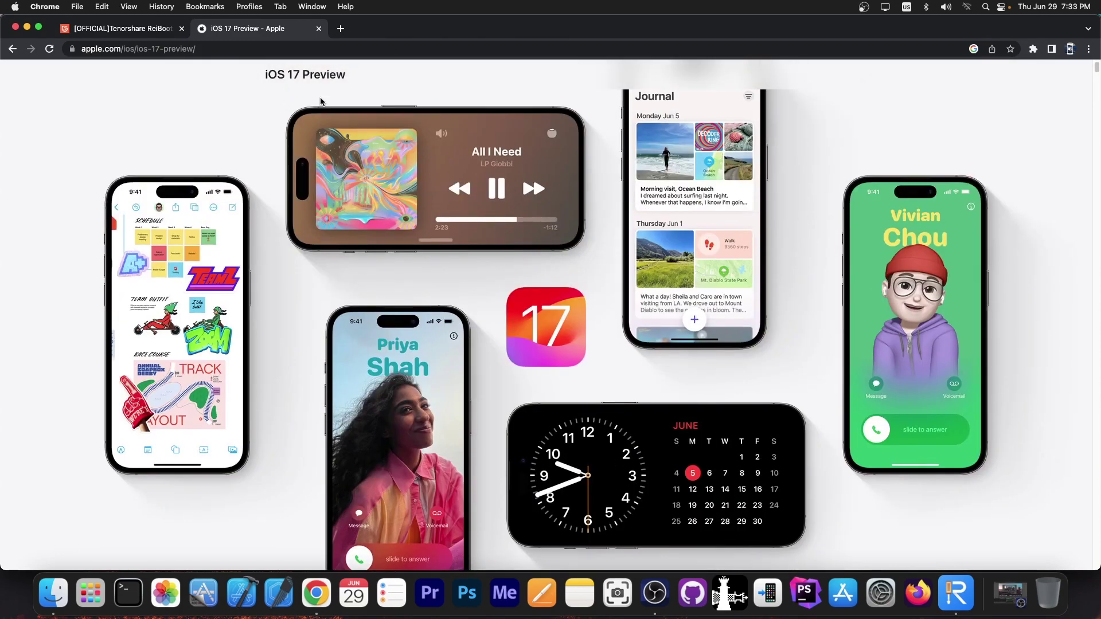
{"action": "scroll", "coordinate": [320, 101], "scroll_direction": "up", "scroll_amount": 2}
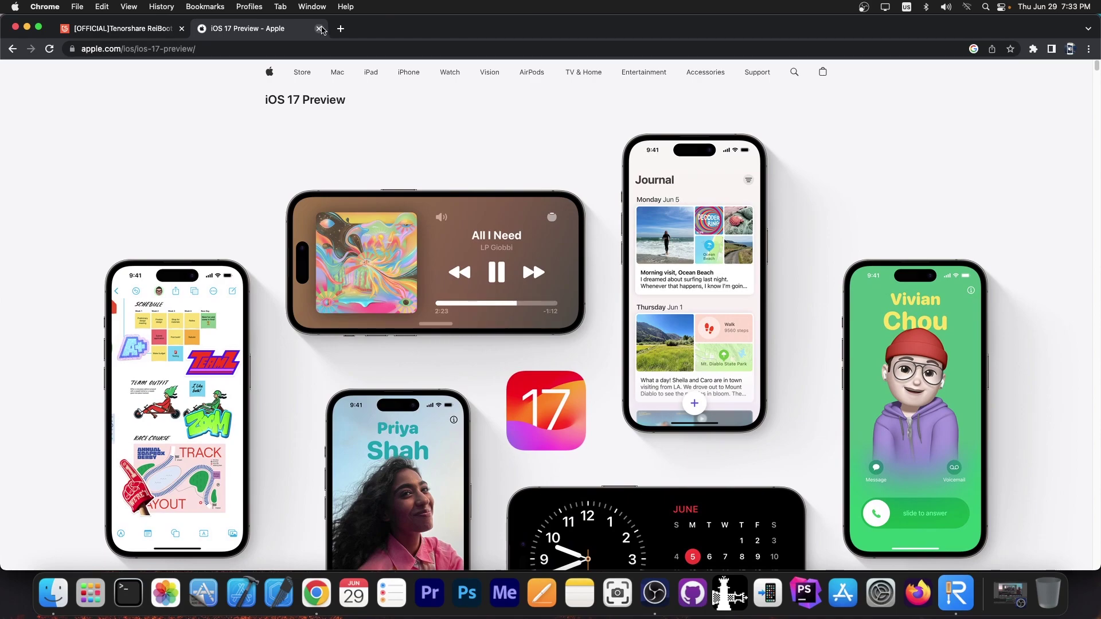
{"action": "left_click", "coordinate": [320, 30]}
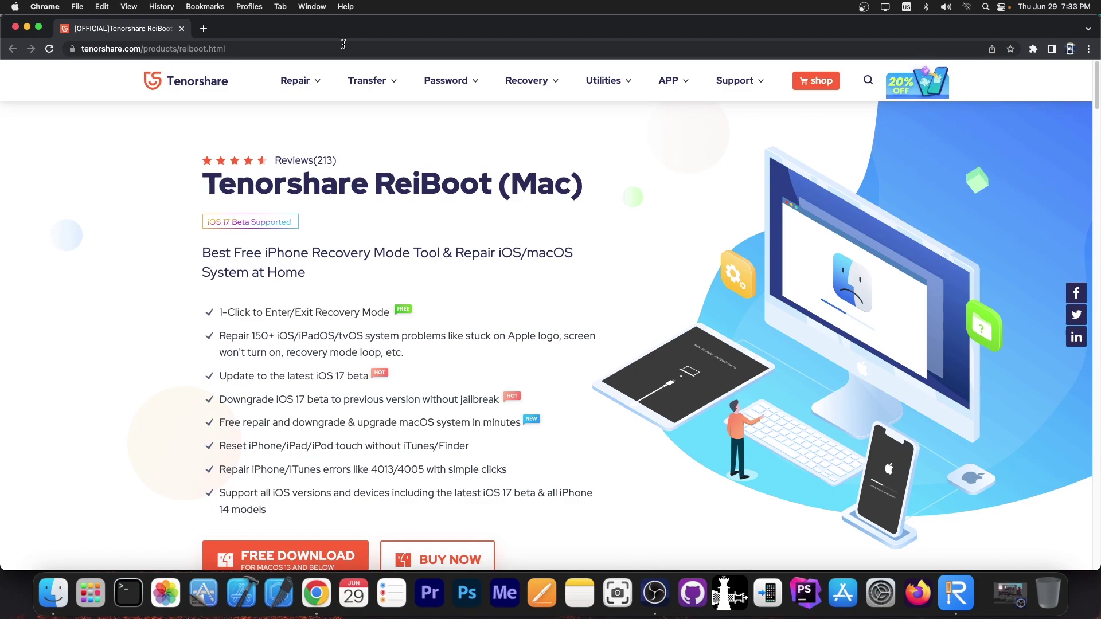
{"action": "mouse_move", "coordinate": [282, 86]}
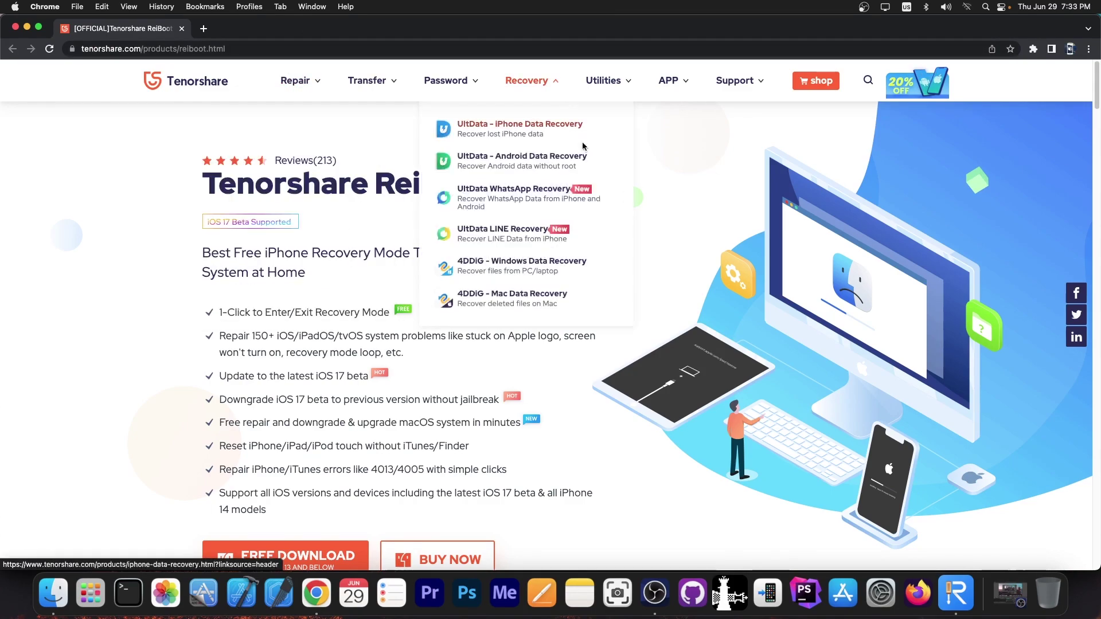
{"action": "scroll", "coordinate": [349, 437], "scroll_direction": "down", "scroll_amount": 3}
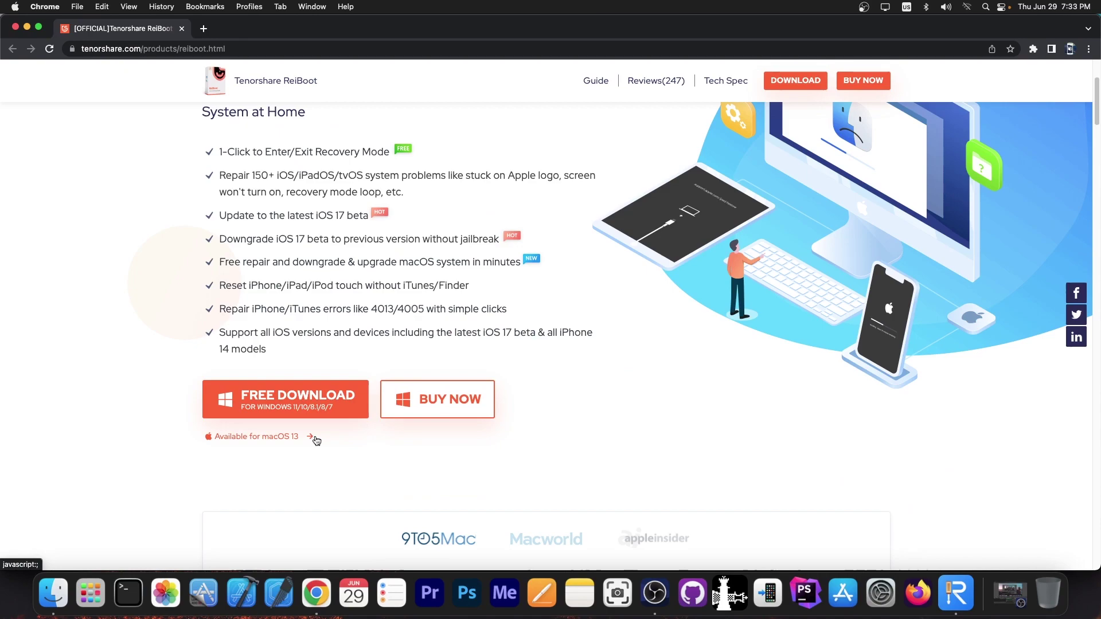
{"action": "scroll", "coordinate": [316, 440], "scroll_direction": "up", "scroll_amount": 3}
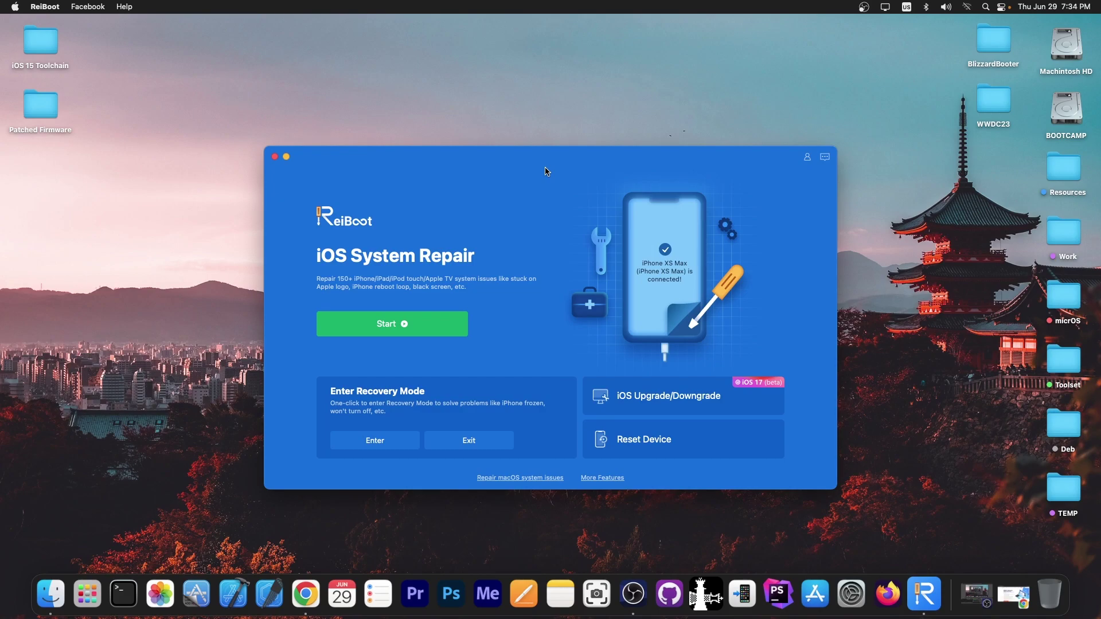
Move the ReiBoot window left to make room for the QuickTime iPhone mirror
{"action": "left_click_drag", "start_coordinate": [547, 171], "coordinate": [431, 136]}
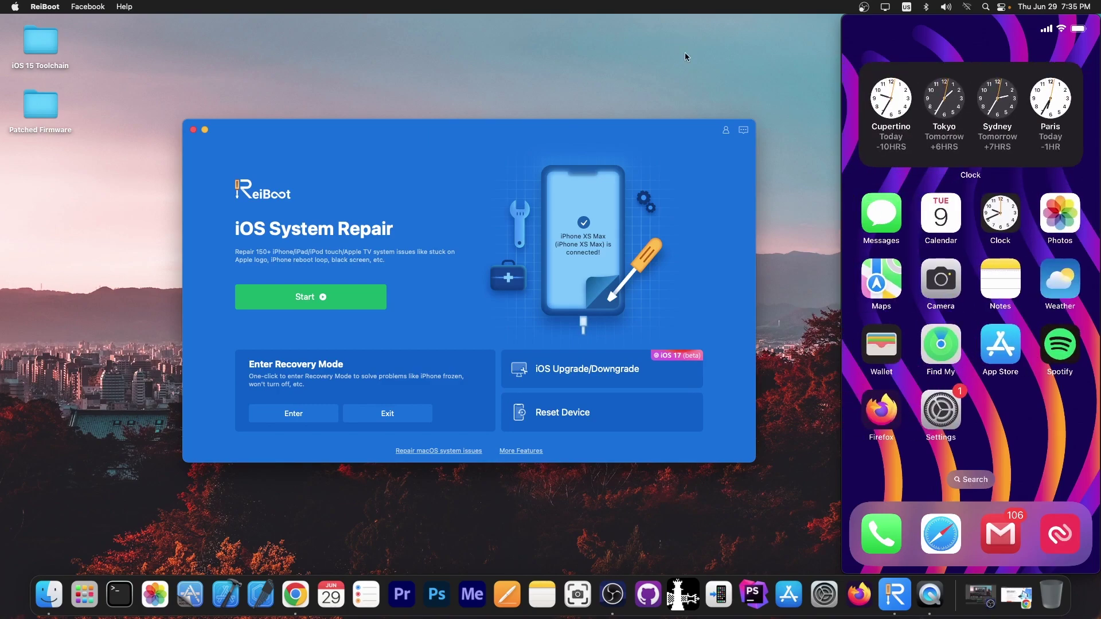
{"action": "mouse_move", "coordinate": [867, 24]}
Start an iOS Upgrade/Downgrade with the Downgrading system option selected
{"action": "left_click", "coordinate": [571, 375]}
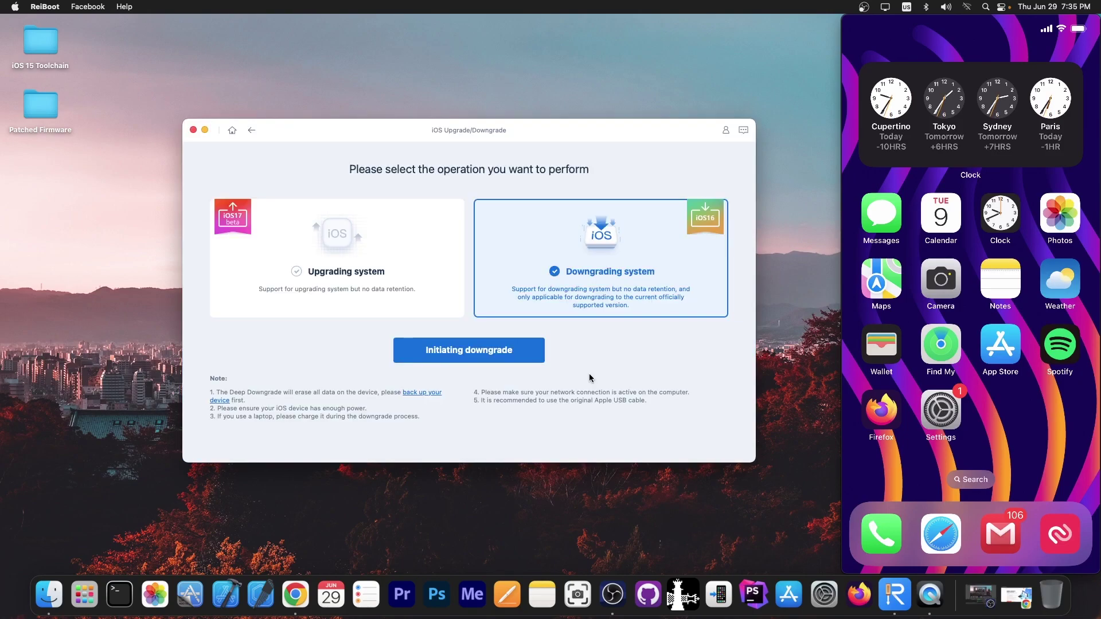
{"action": "left_click", "coordinate": [351, 251]}
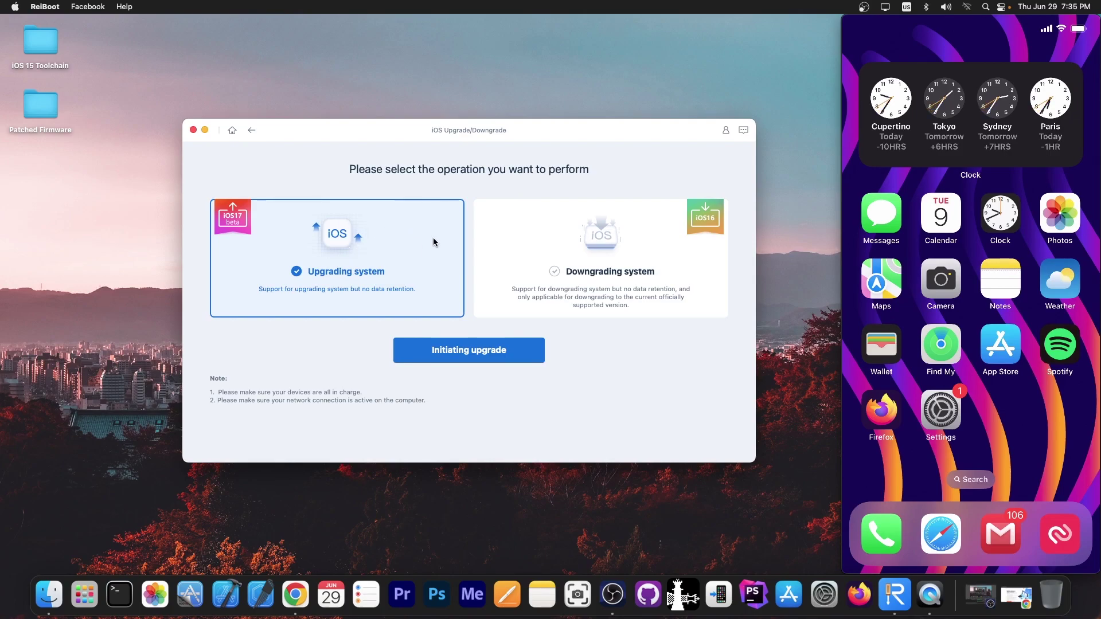
{"action": "left_click", "coordinate": [603, 269]}
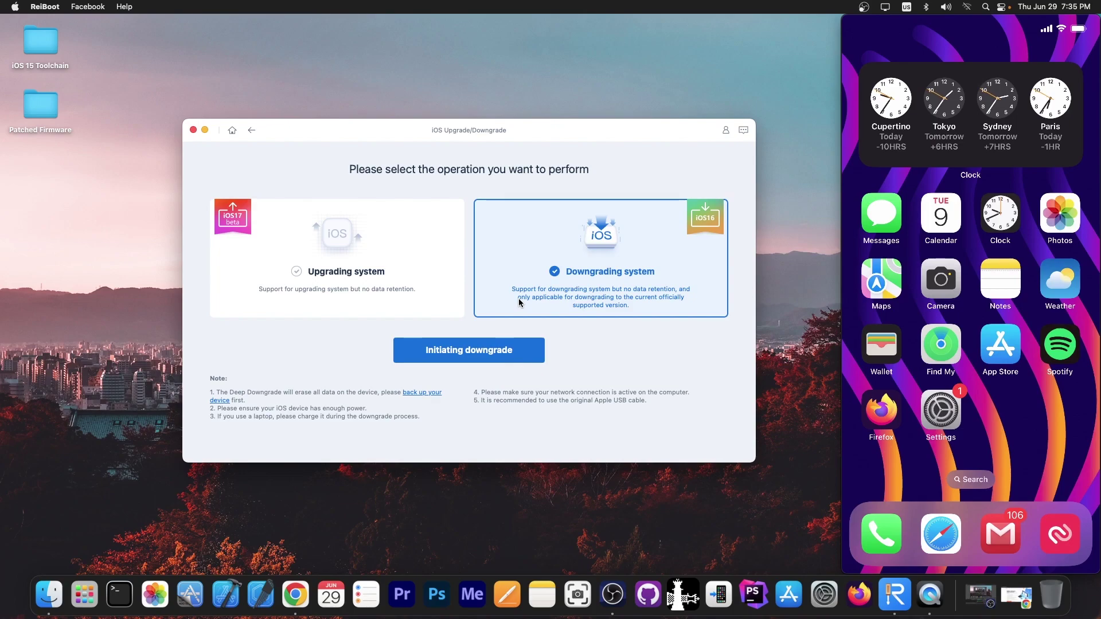
{"action": "left_click", "coordinate": [477, 353]}
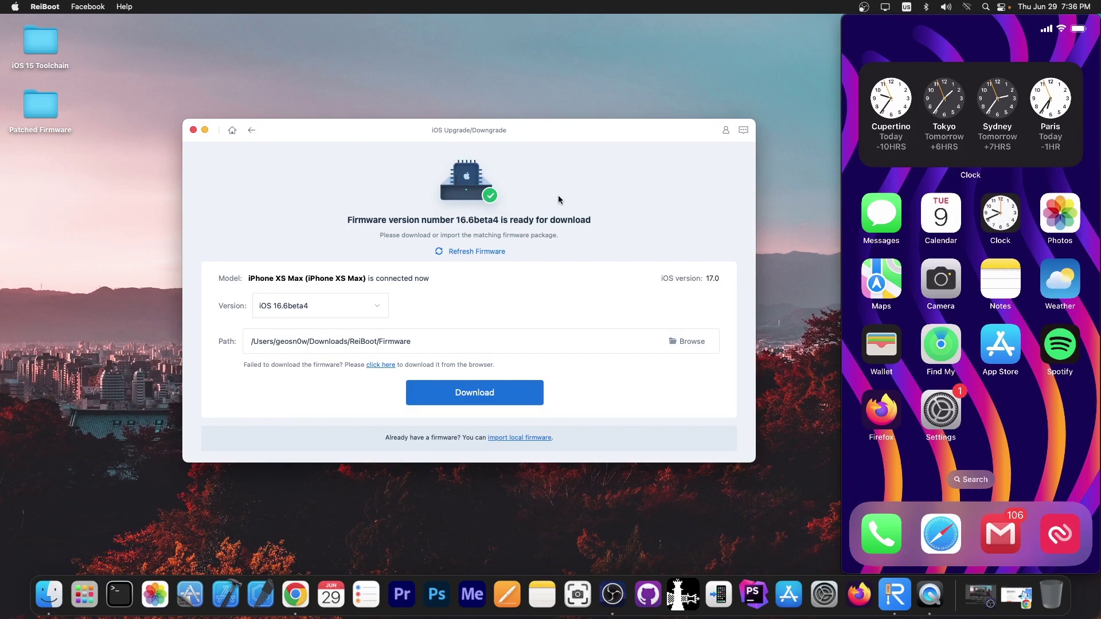
Choose iOS 16.5.1 from the Version list and start downloading its firmware
{"action": "left_click", "coordinate": [354, 302]}
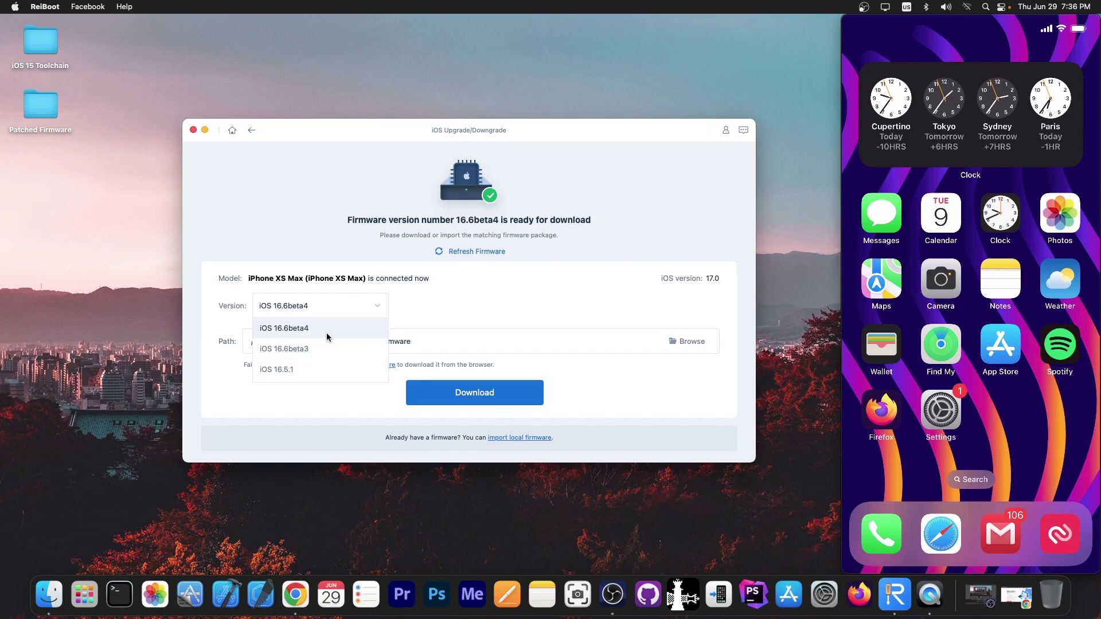
{"action": "left_click", "coordinate": [310, 369]}
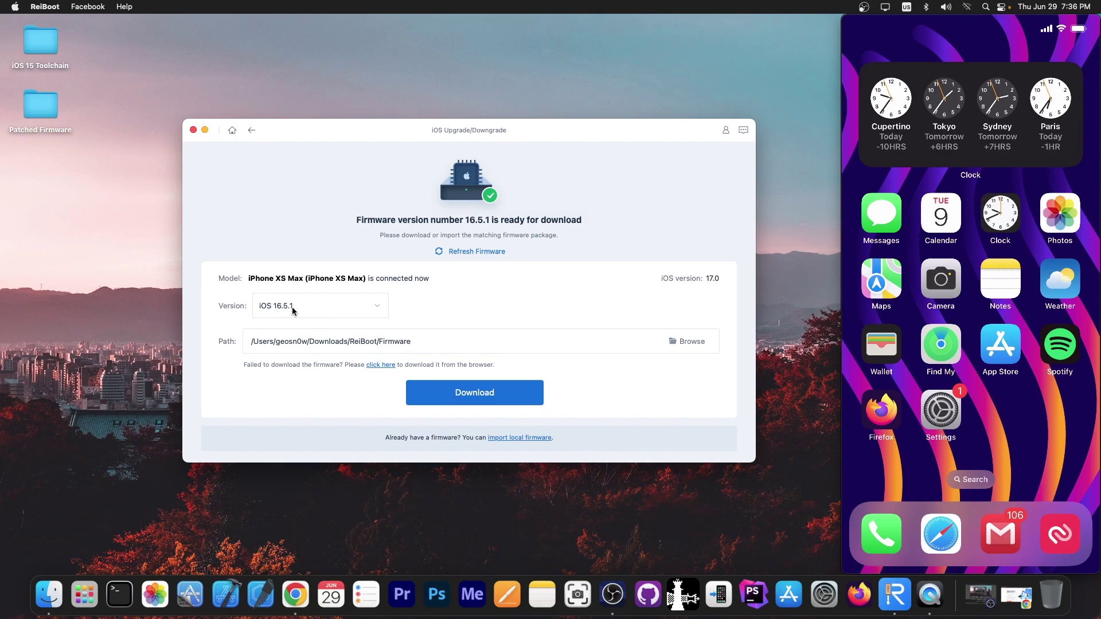
{"action": "left_click", "coordinate": [496, 396]}
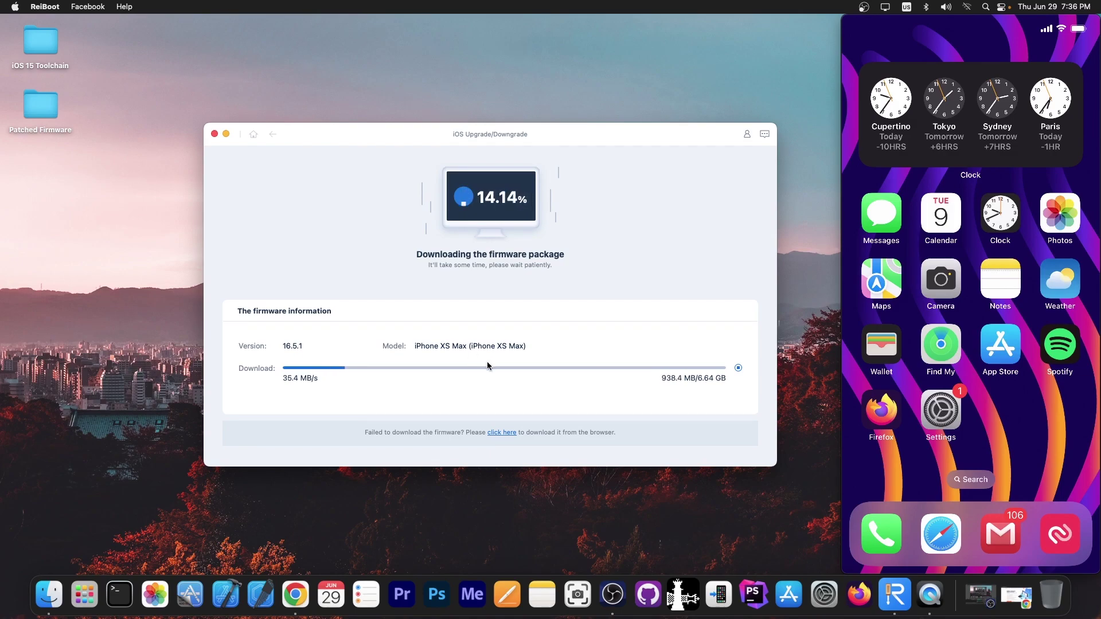
Wait for the 6.64 GB iOS 16.5.1 firmware download to complete
{"action": "mouse_move", "coordinate": [854, 87]}
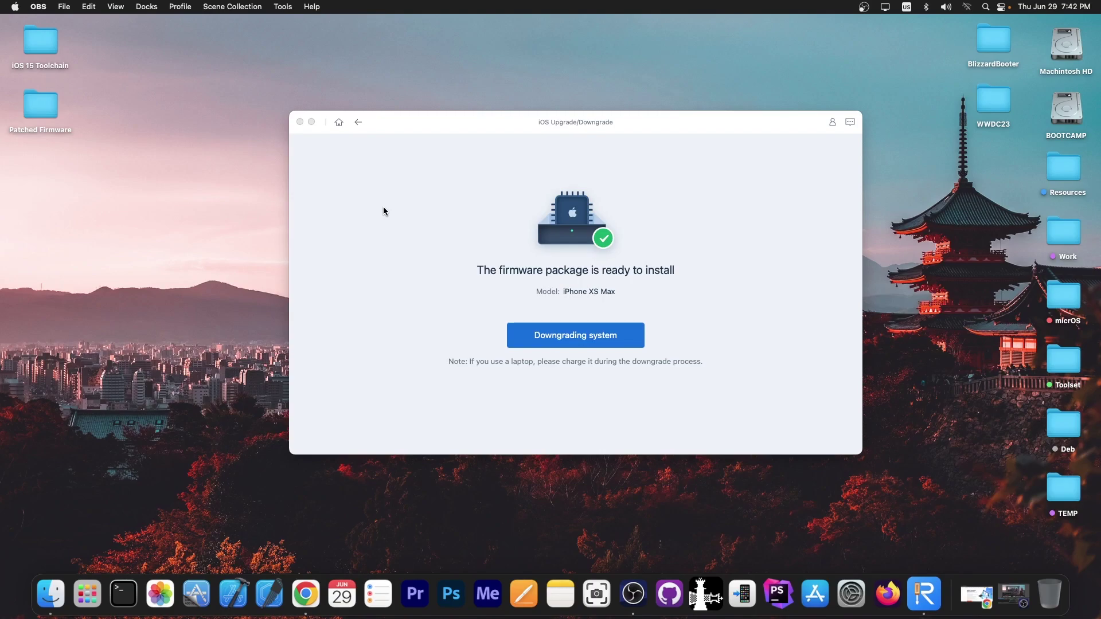
Begin the system downgrade and install the required iPhone software update, moving its prompts aside
{"action": "left_click", "coordinate": [569, 342]}
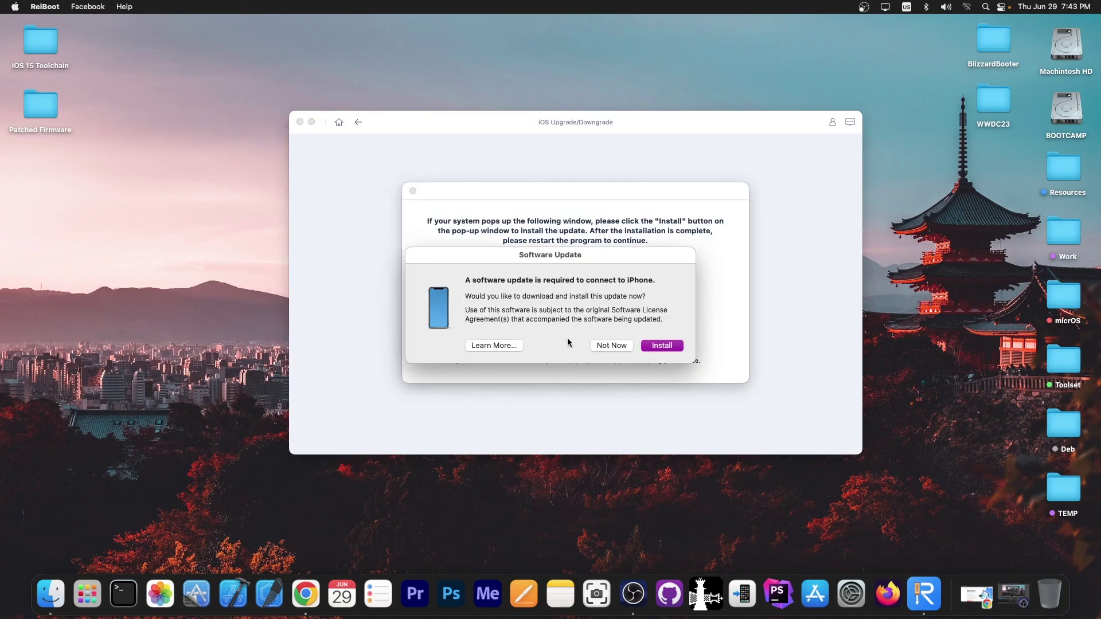
{"action": "left_click_drag", "start_coordinate": [556, 263], "coordinate": [537, 399]}
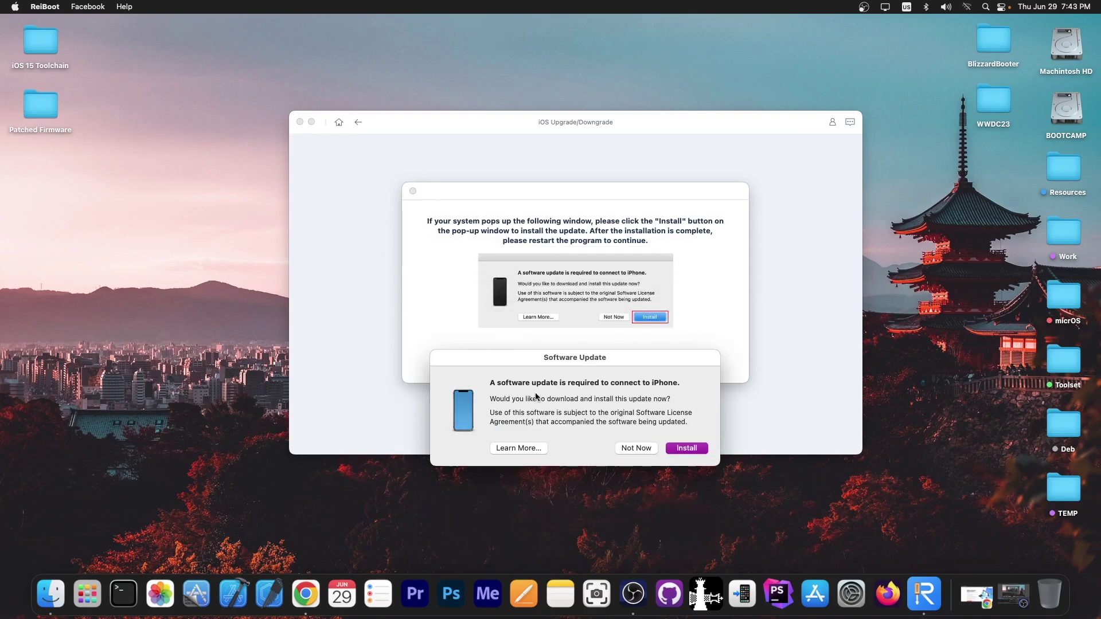
{"action": "mouse_move", "coordinate": [575, 362]}
{"action": "left_mouse_down"}
{"action": "mouse_move", "coordinate": [573, 323]}
{"action": "mouse_move", "coordinate": [580, 346]}
{"action": "left_mouse_up"}
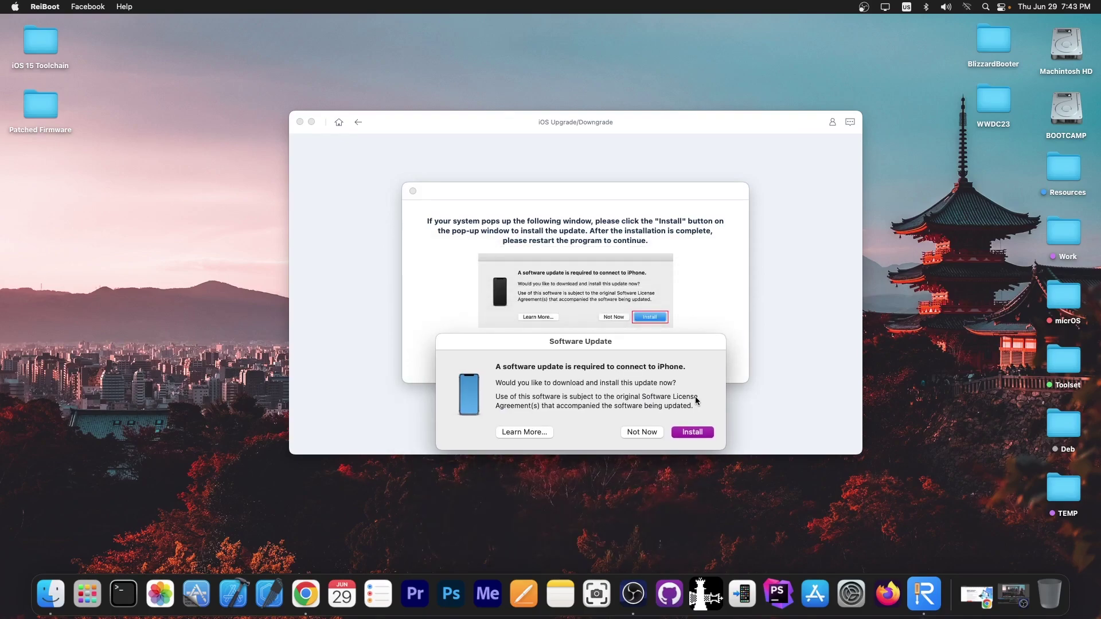
{"action": "left_click", "coordinate": [687, 436]}
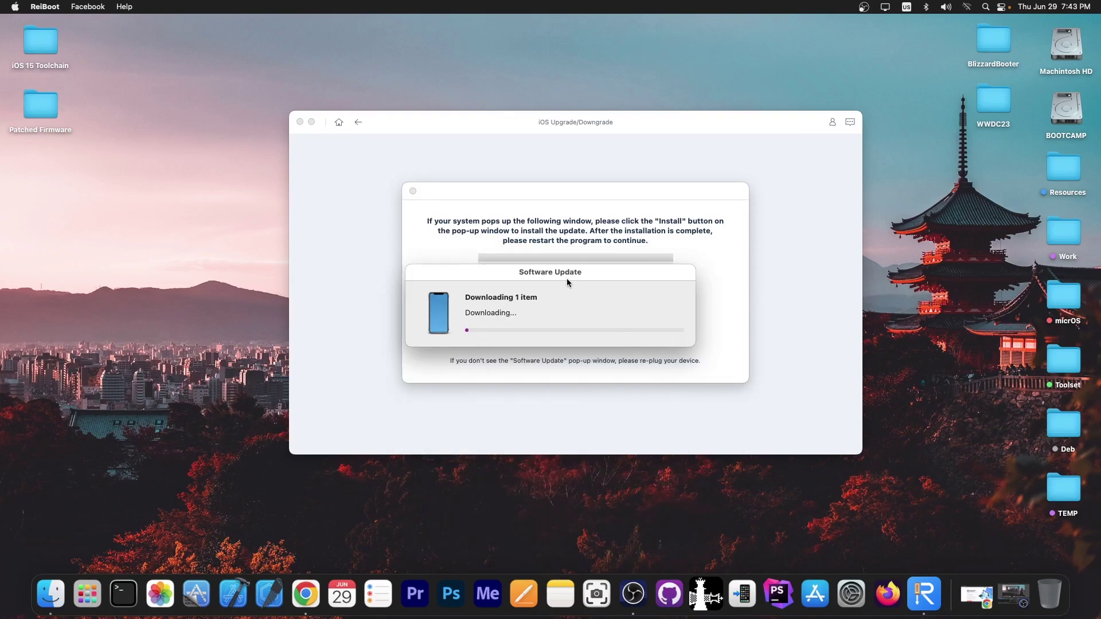
{"action": "left_click_drag", "start_coordinate": [504, 276], "coordinate": [519, 469]}
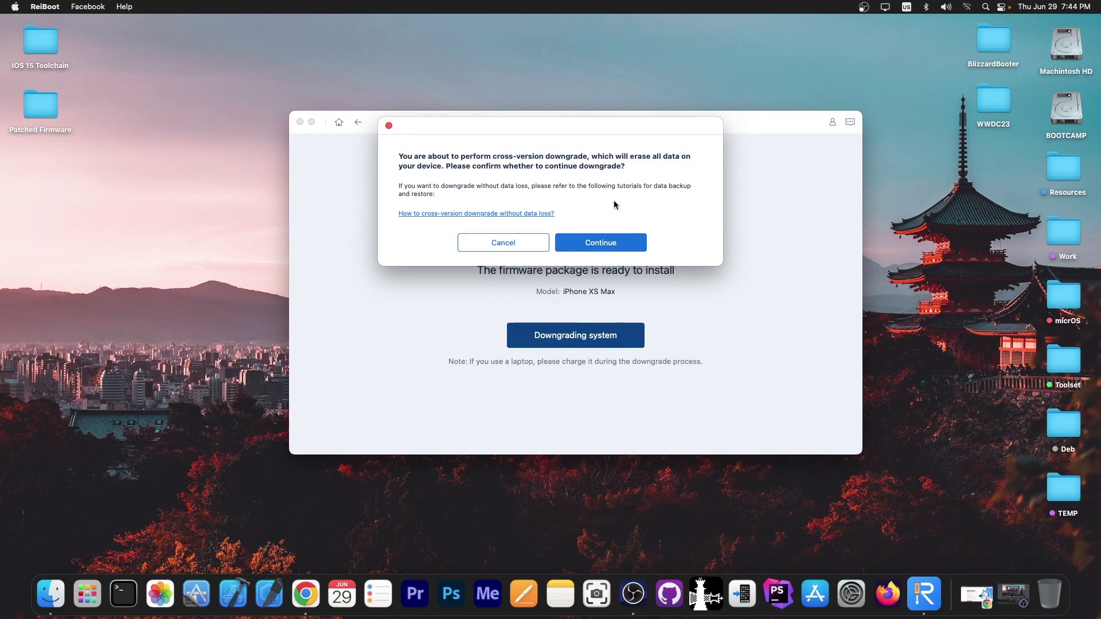
Continue past the data-erasure warning and wait until the downgrade succeeds
{"action": "left_click", "coordinate": [609, 245]}
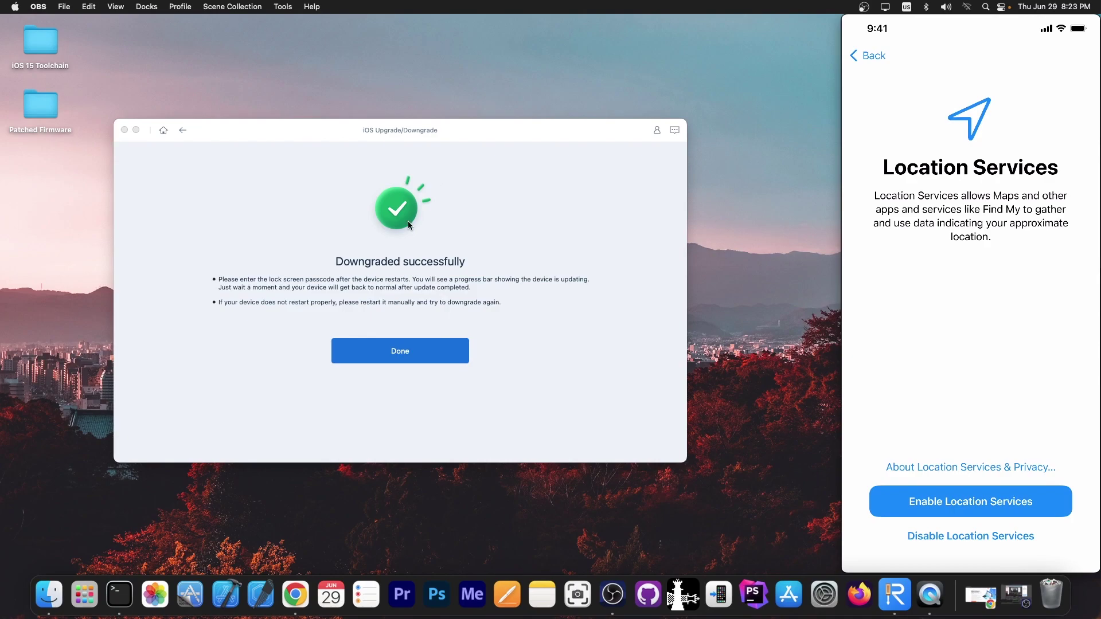
Dismiss the Downgraded successfully screen to return to ReiBoot's home page
{"action": "left_click", "coordinate": [414, 360]}
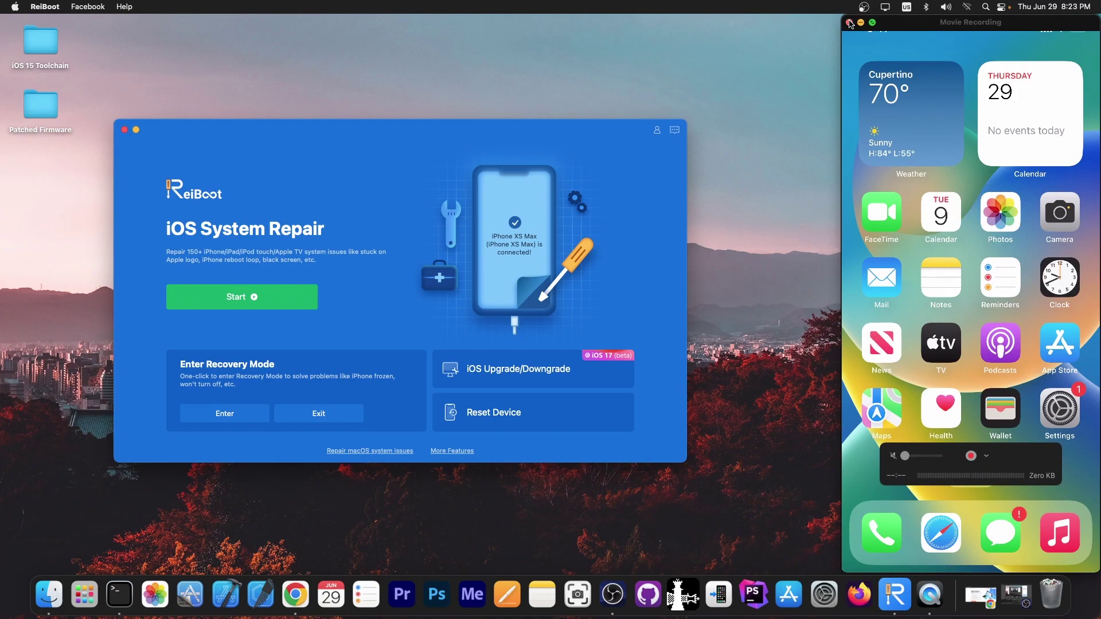
Close the QuickTime iPhone mirror, the ReiBoot window, and the Tenorshare Chrome tab
{"action": "left_click", "coordinate": [850, 24]}
{"action": "left_click", "coordinate": [123, 130]}
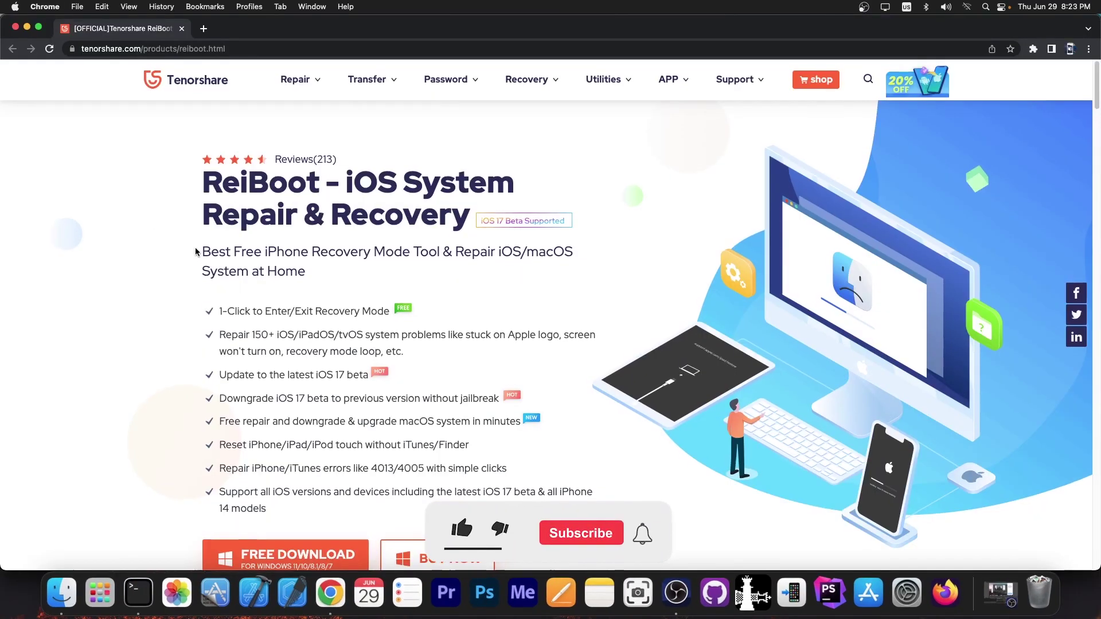
{"action": "scroll", "coordinate": [195, 250], "scroll_direction": "down", "scroll_amount": 5}
{"action": "scroll", "coordinate": [195, 251], "scroll_direction": "up", "scroll_amount": 5}
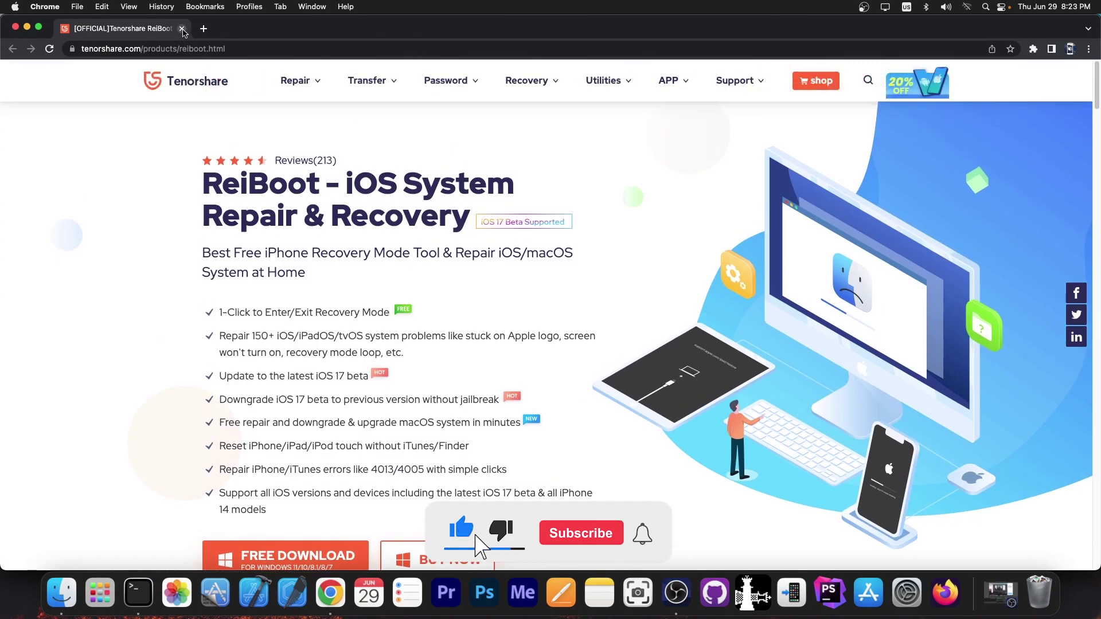
{"action": "left_click", "coordinate": [182, 28]}
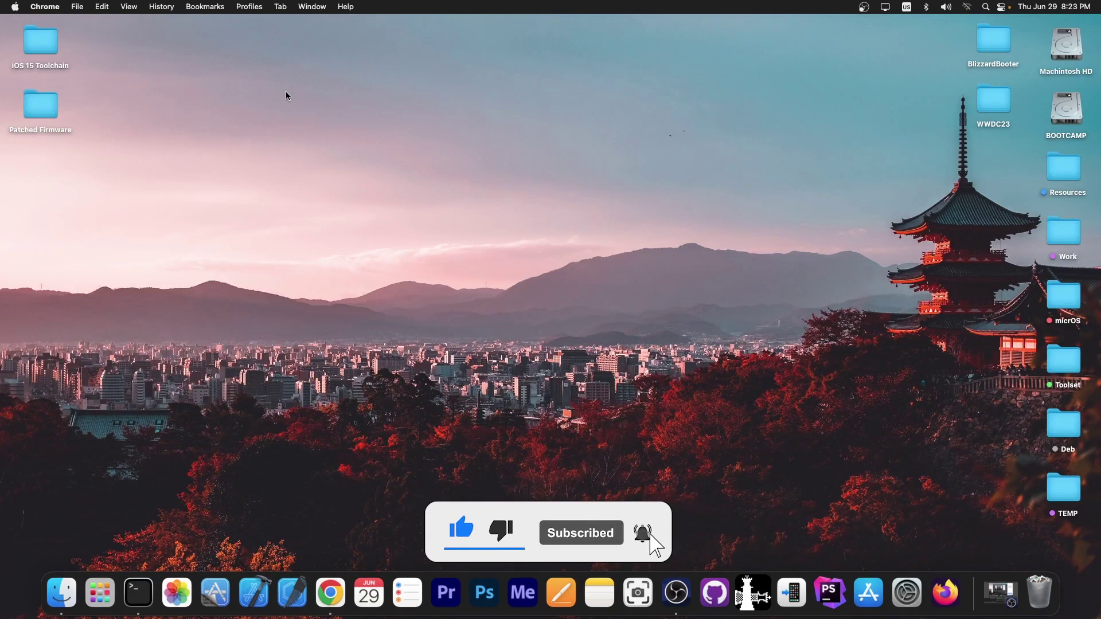